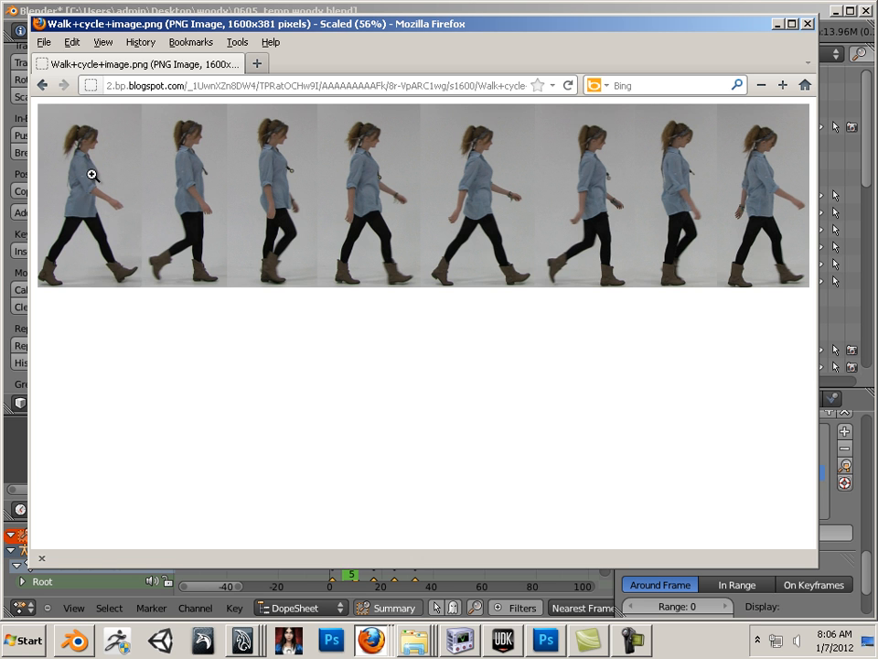
- At frame 5, rotate the left thigh and shin backward to straighten the leg beneath the body, following the walk-cycle reference image
left_click_drag(203, 33, 649, 60)
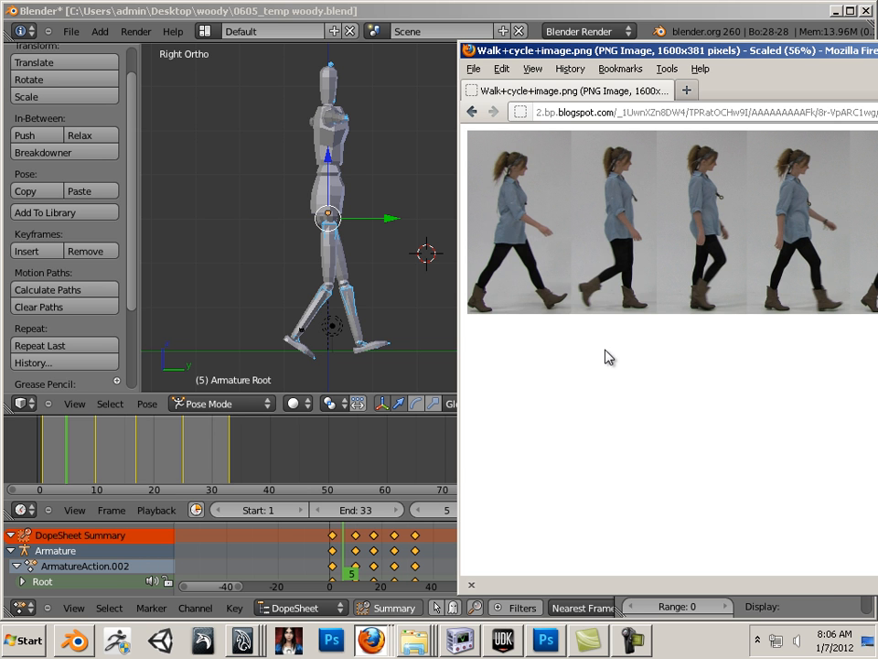
mouse_move(64, 478)
left_mouse_down()
mouse_move(42, 478)
mouse_move(94, 477)
mouse_move(69, 477)
left_mouse_up()
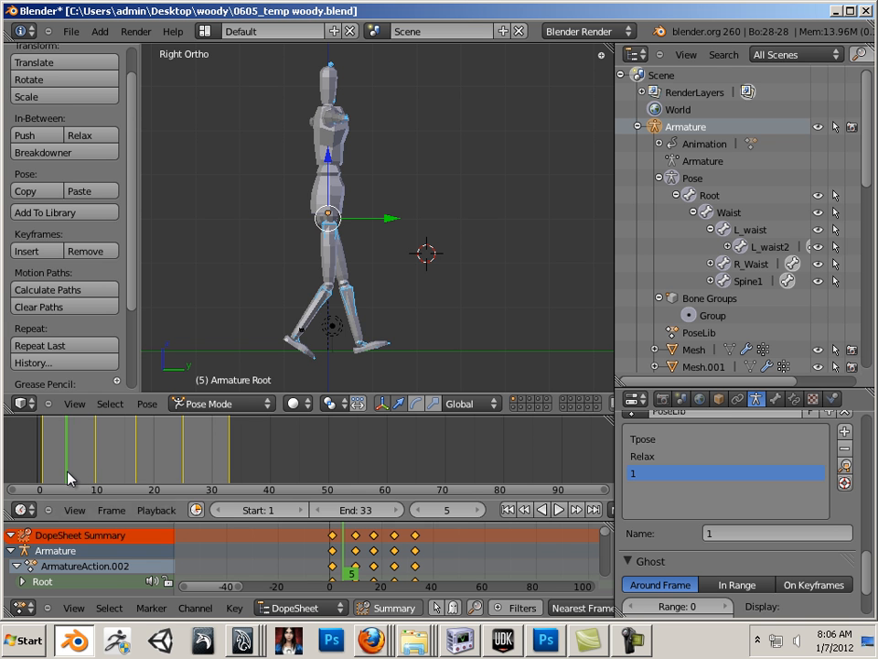
mouse_move(877, 53)
left_mouse_down()
mouse_move(852, 61)
mouse_move(875, 53)
left_mouse_up()
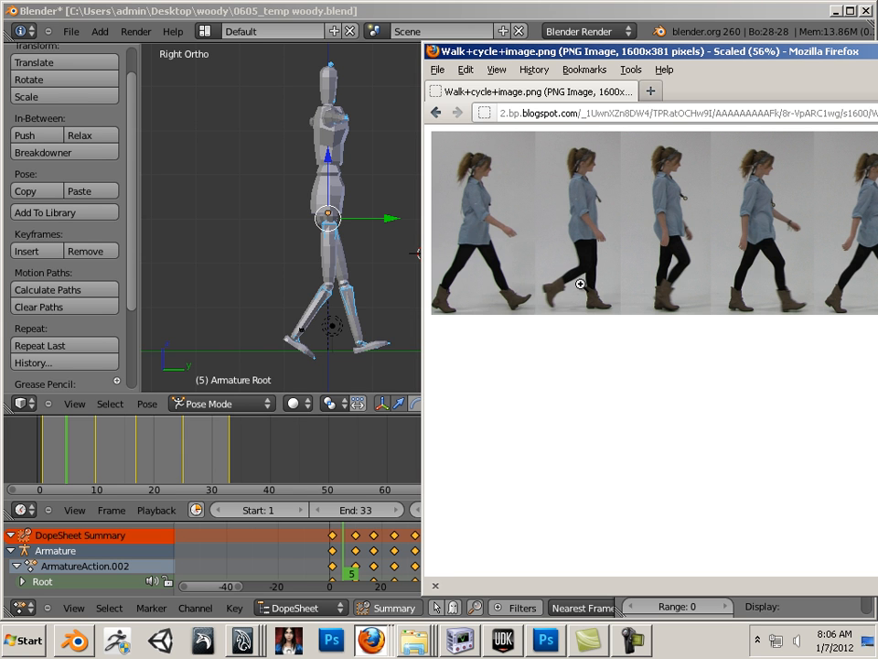
left_click(342, 262)
right_click(346, 257)
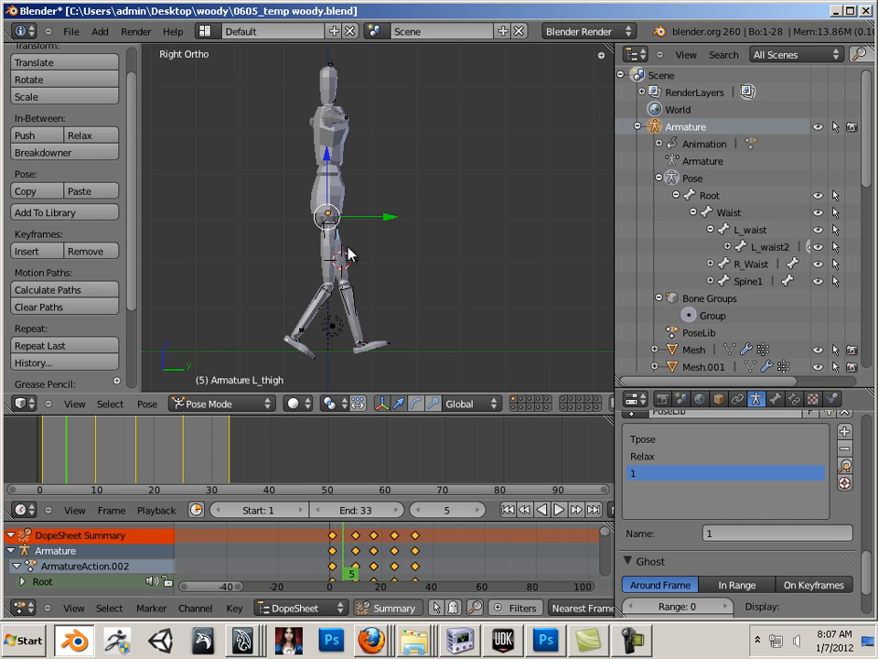
key("r")
key("e")
left_click_drag(403, 235, 402, 247)
right_click(338, 320)
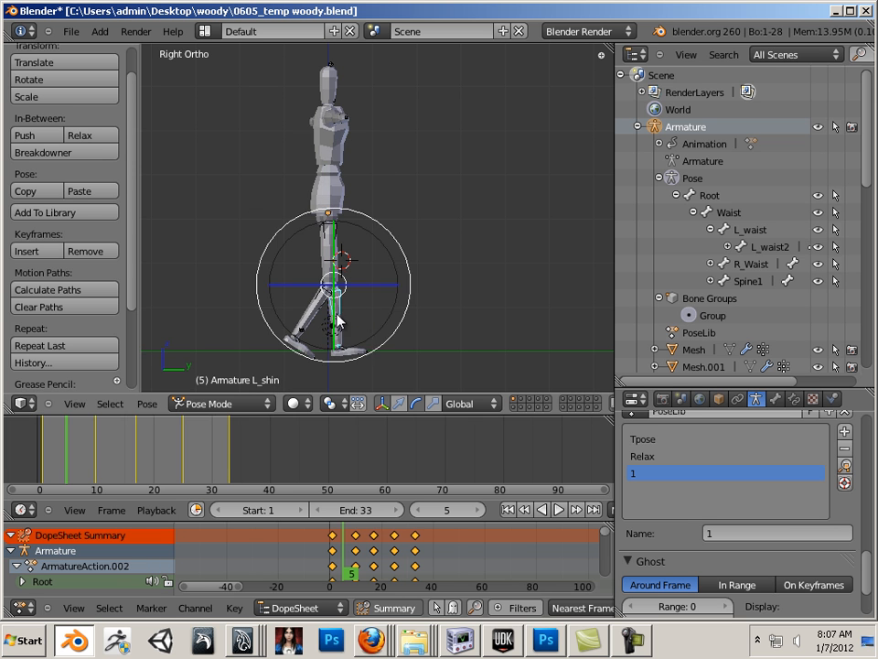
left_click_drag(404, 308, 408, 311)
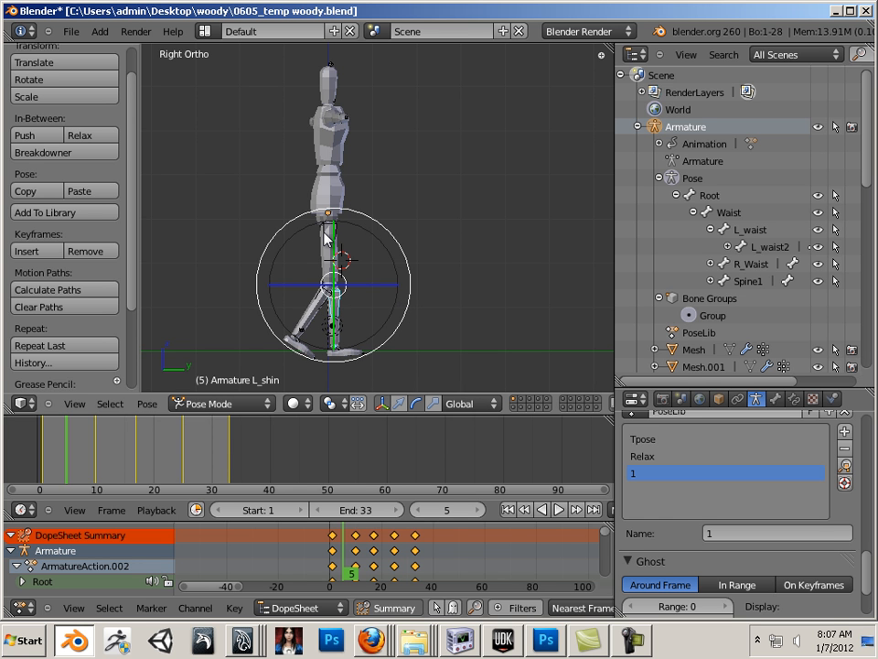
- Raise the root bone until the left foot rests on the ground line, and insert a LocRot keyframe for all bones at frame 5
left_click(710, 196)
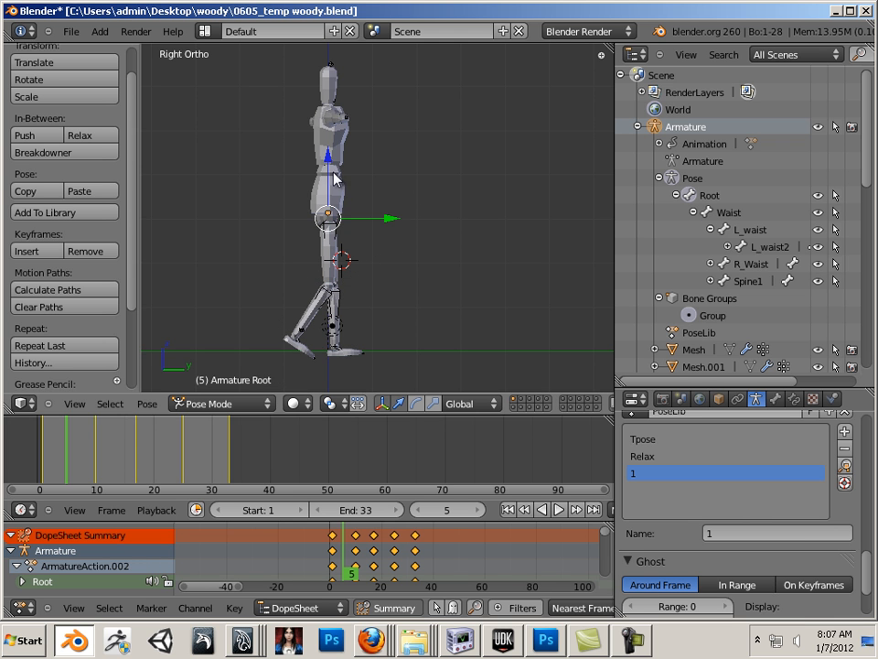
left_click_drag(333, 170, 327, 167)
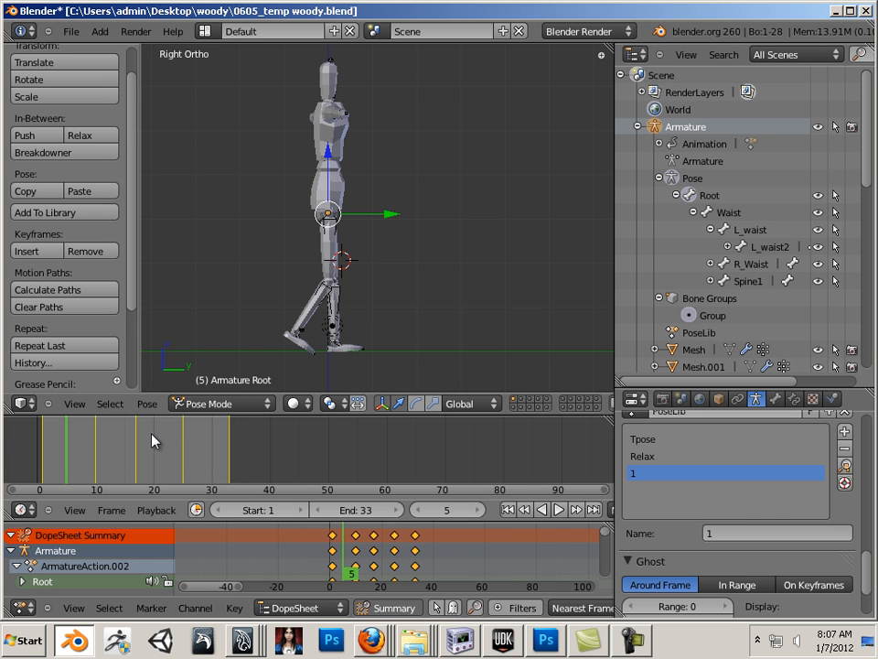
scroll(84, 242, "down", 10)
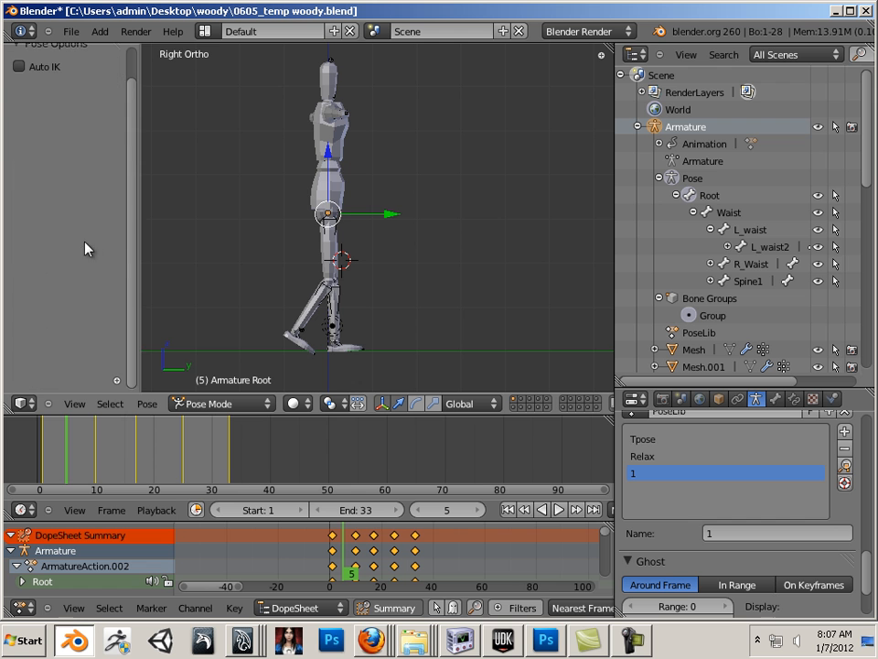
left_click_drag(131, 206, 194, 133)
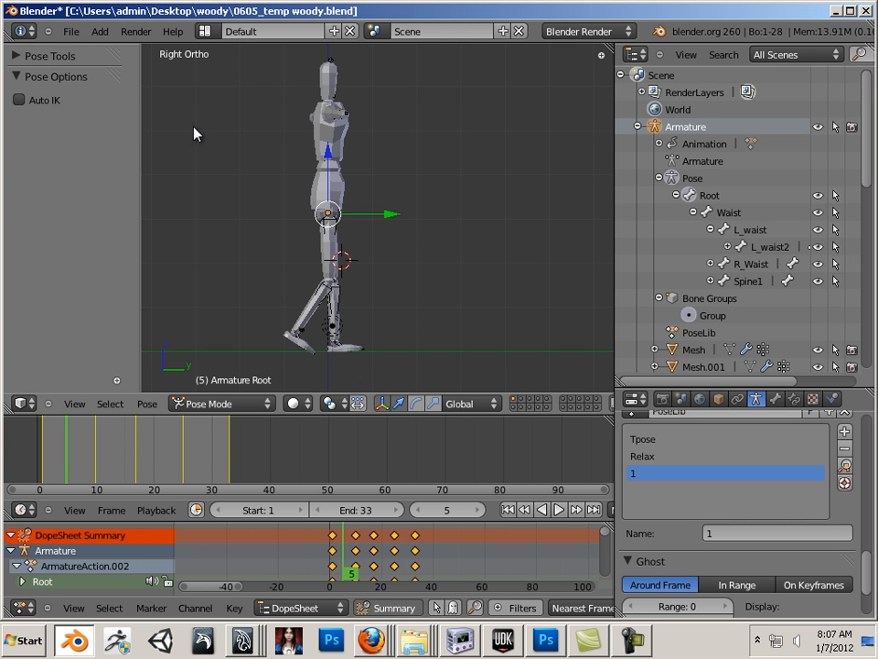
left_click(20, 59)
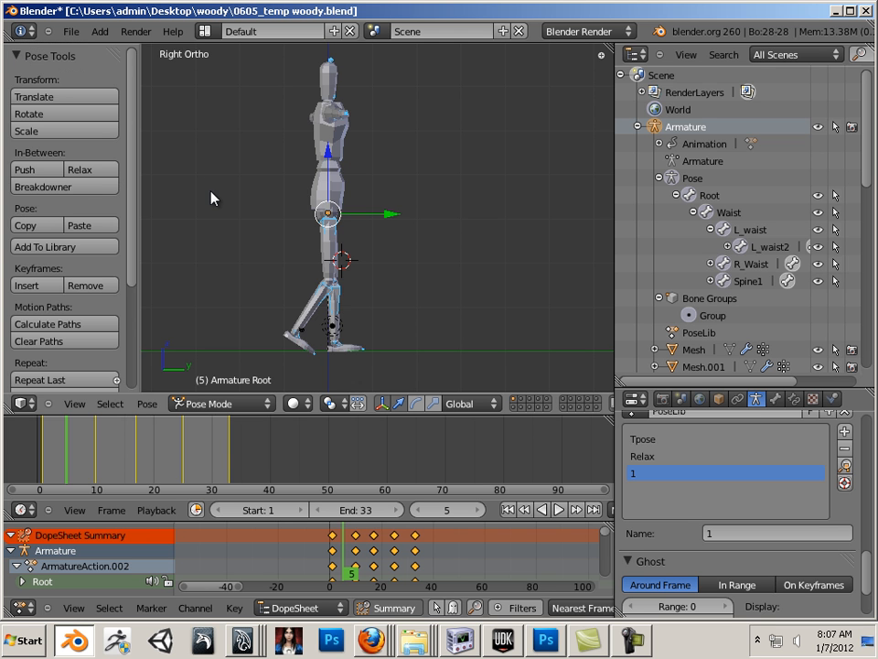
left_click(52, 293)
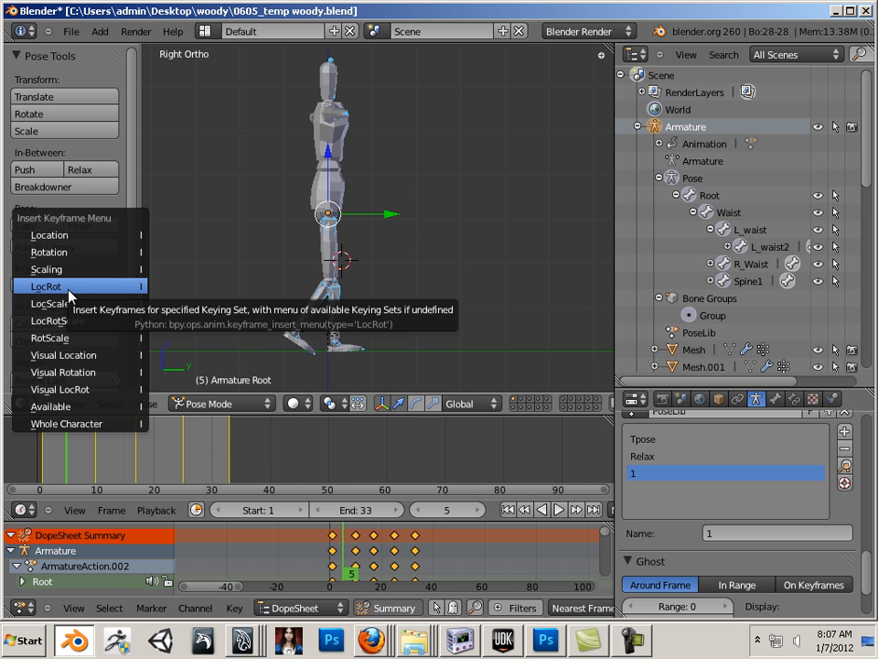
left_click(70, 290)
- Move to frame 21, check the matching pose in the walk-cycle reference image, and rotate the right thigh slightly backward
mouse_move(56, 447)
left_mouse_down()
mouse_move(46, 446)
mouse_move(123, 454)
left_mouse_up()
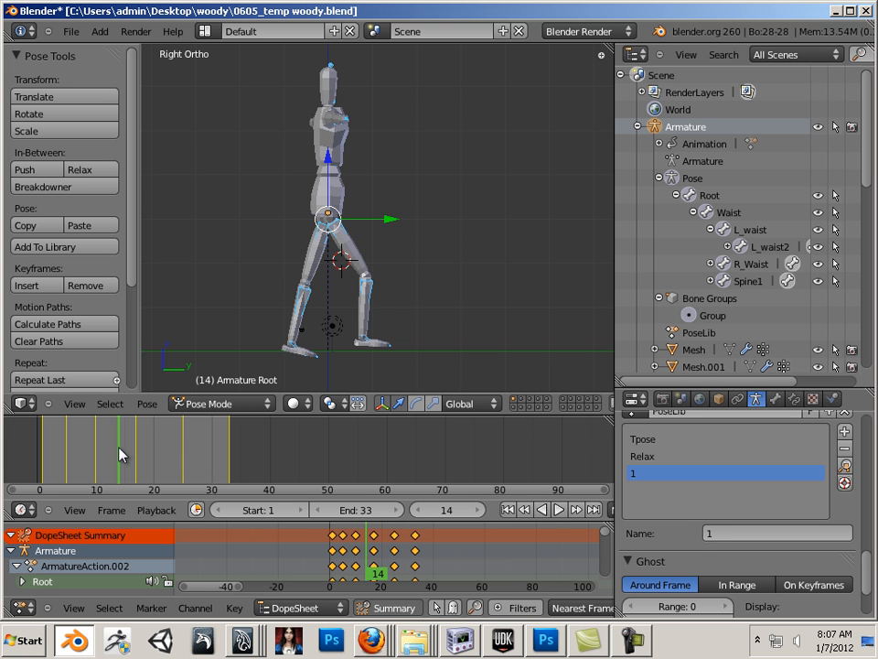
left_click_drag(118, 455, 120, 456)
left_click(131, 466)
left_click_drag(131, 465, 161, 467)
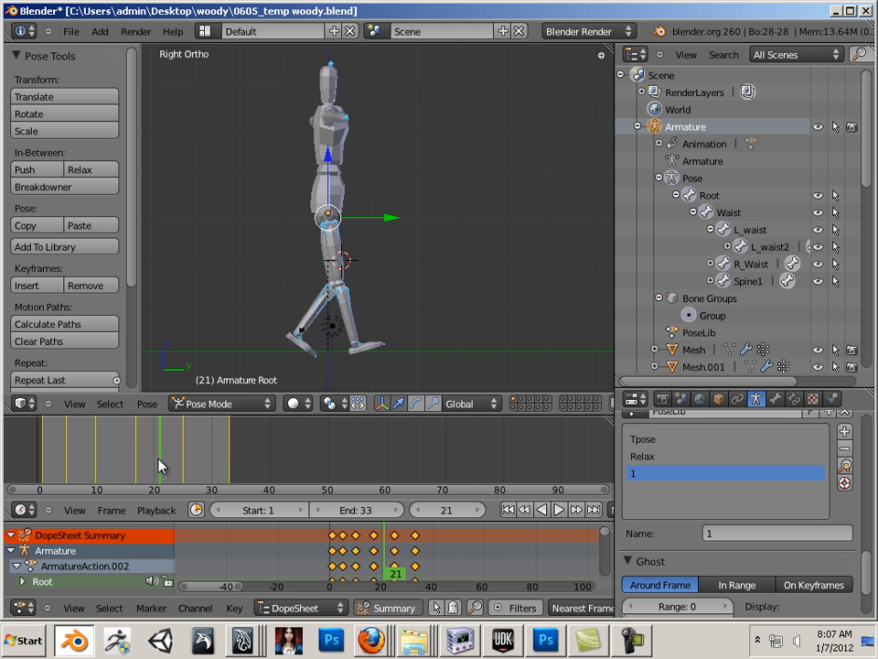
mouse_move(160, 467)
left_mouse_down()
mouse_move(101, 463)
mouse_move(225, 472)
mouse_move(140, 465)
mouse_move(208, 460)
mouse_move(230, 468)
mouse_move(138, 463)
mouse_move(238, 469)
mouse_move(158, 467)
left_mouse_up()
left_click_drag(877, 53, 574, 85)
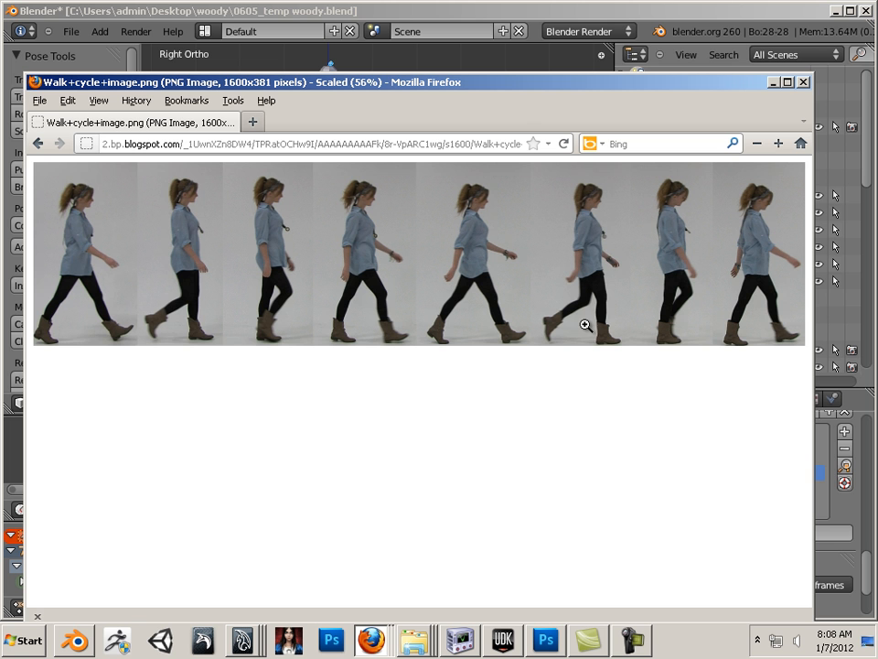
left_click_drag(456, 84, 877, 113)
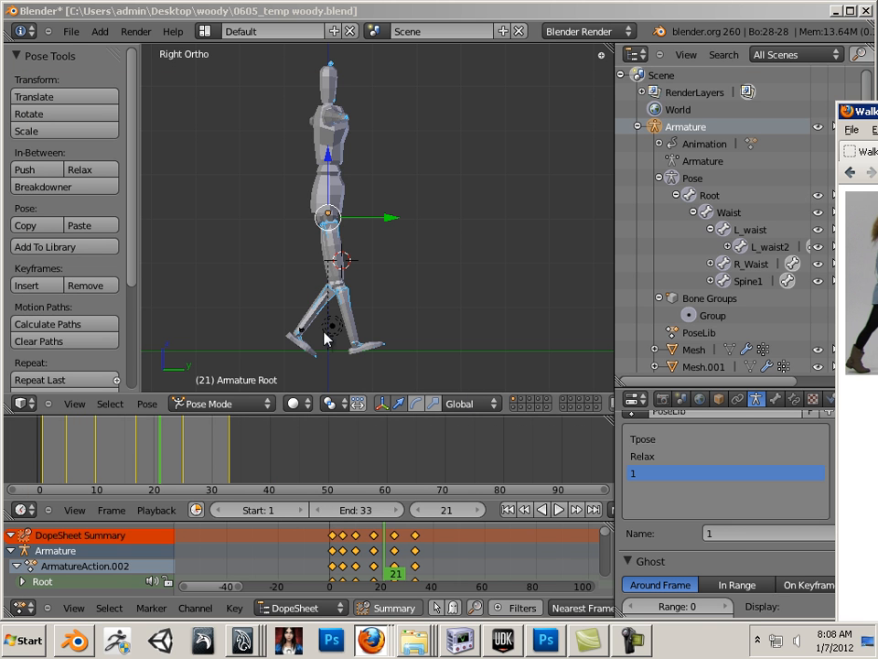
right_click(337, 257)
right_click(338, 245)
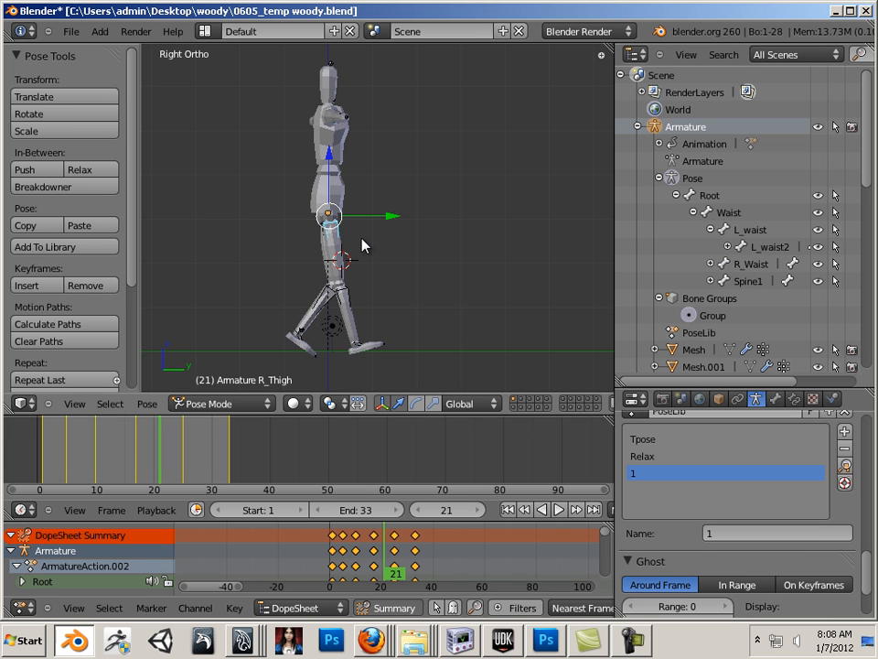
key("ctrl+alt+s")
key("ctrl+alt+r")
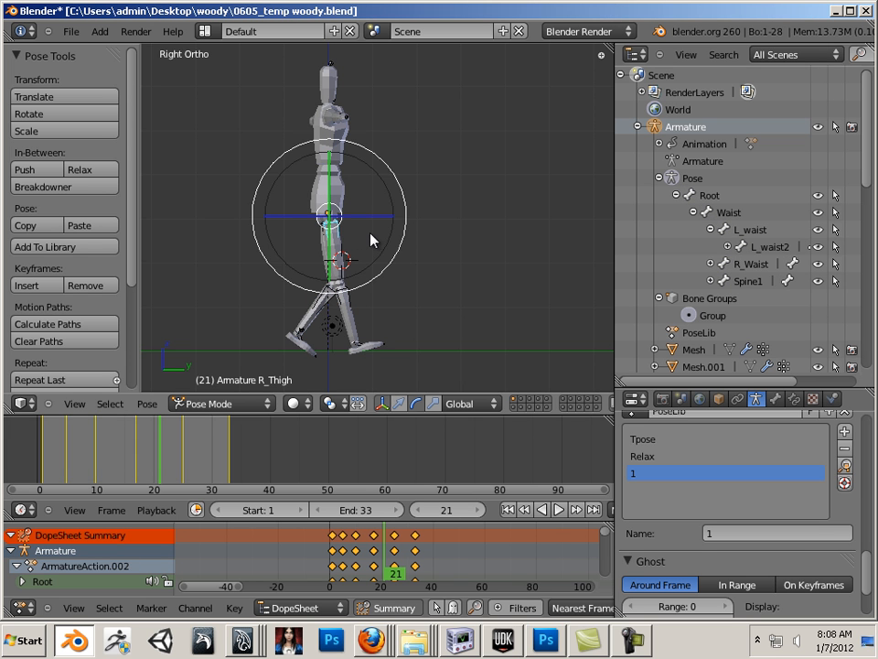
left_click_drag(396, 254, 384, 261)
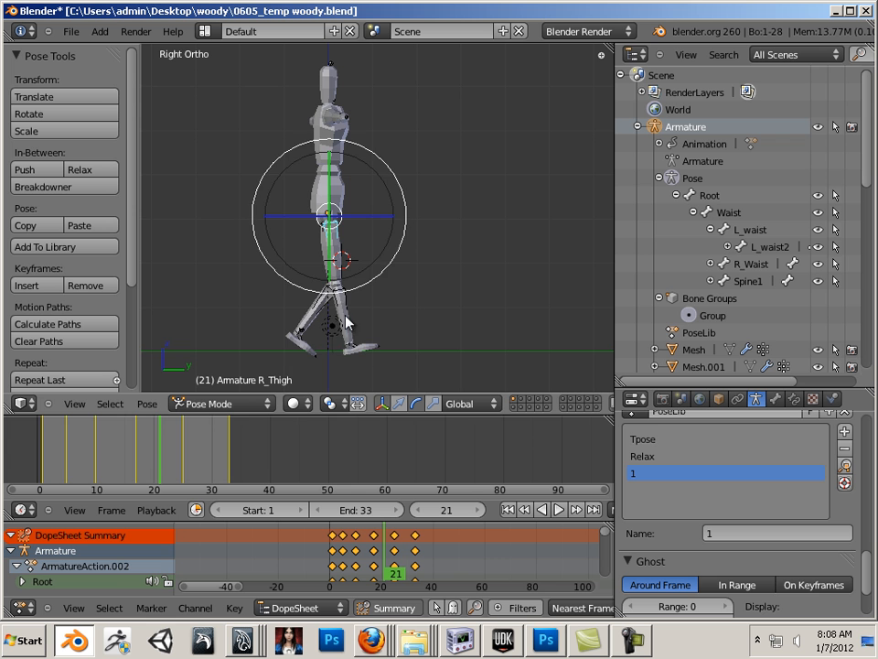
- Rotate the right shin backward at frame 21 to bring the supporting leg upright beneath the body
right_click(396, 318)
left_click_drag(396, 319, 403, 331)
middle_click_drag(403, 331, 463, 299)
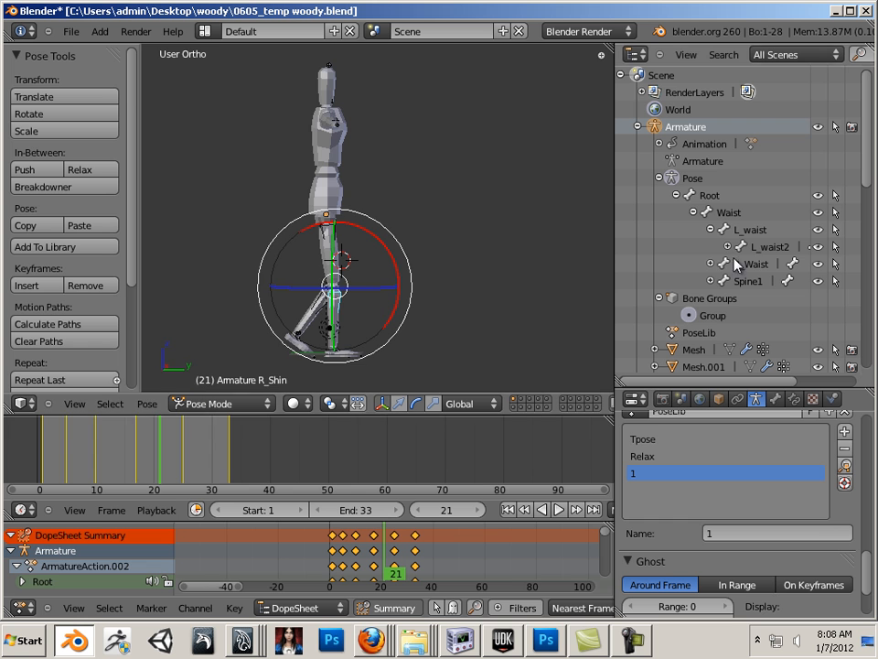
- Raise the root bone until the right foot rests on the ground line, and insert a LocRot keyframe for all bones at frame 21
left_click(710, 195)
key("w")
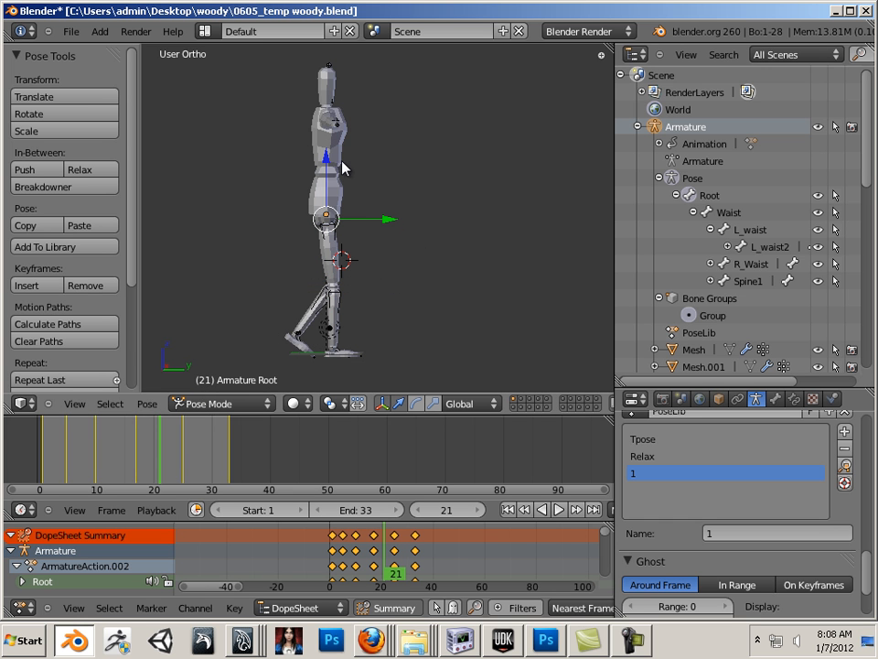
key("KP_3")
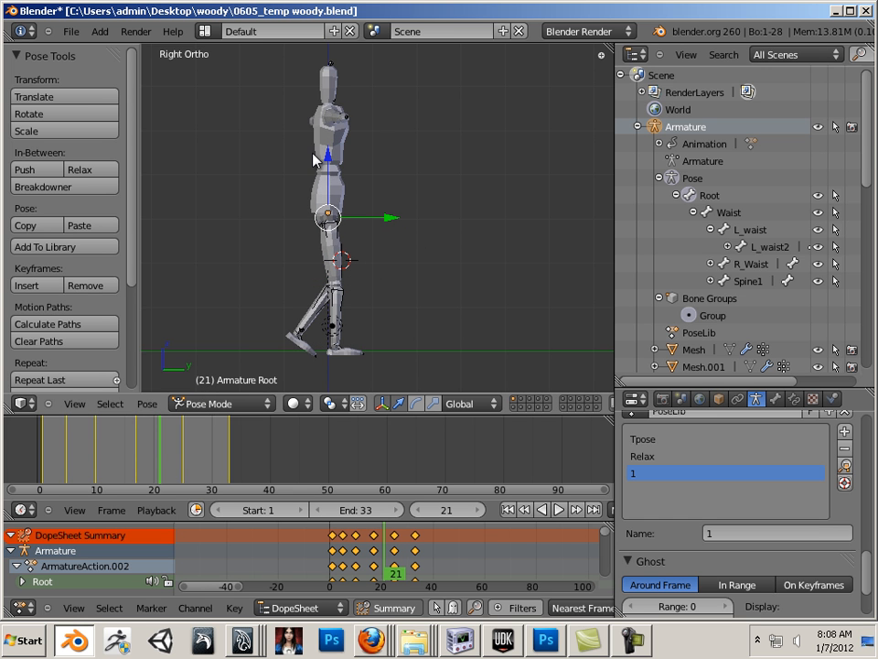
left_click_drag(328, 151, 332, 152)
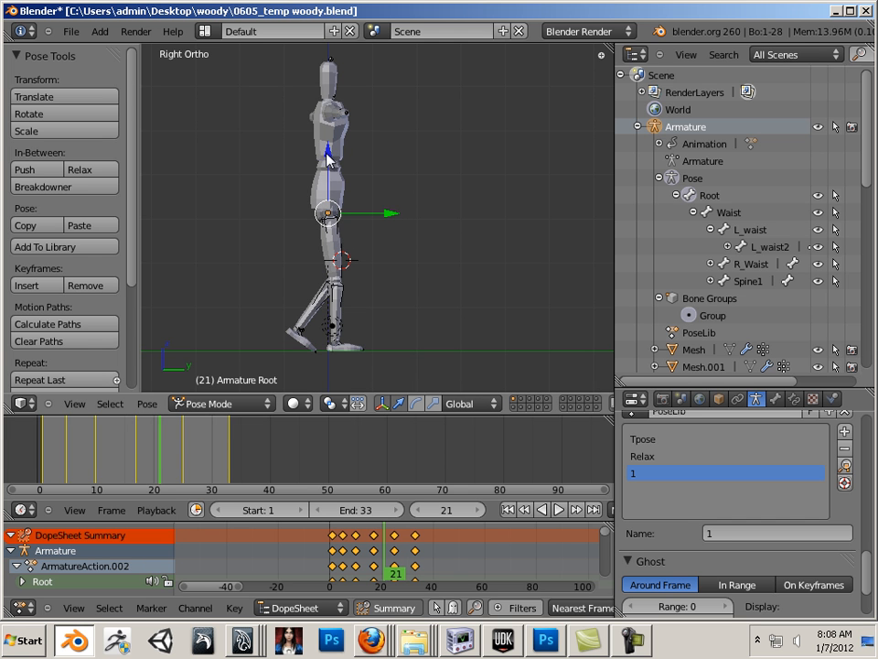
key("a")
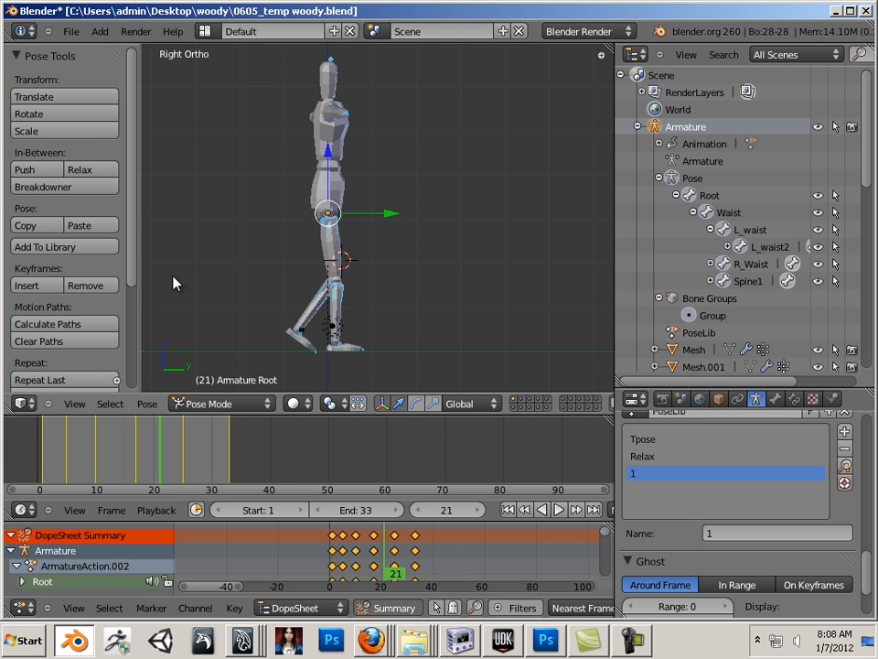
left_click(27, 286)
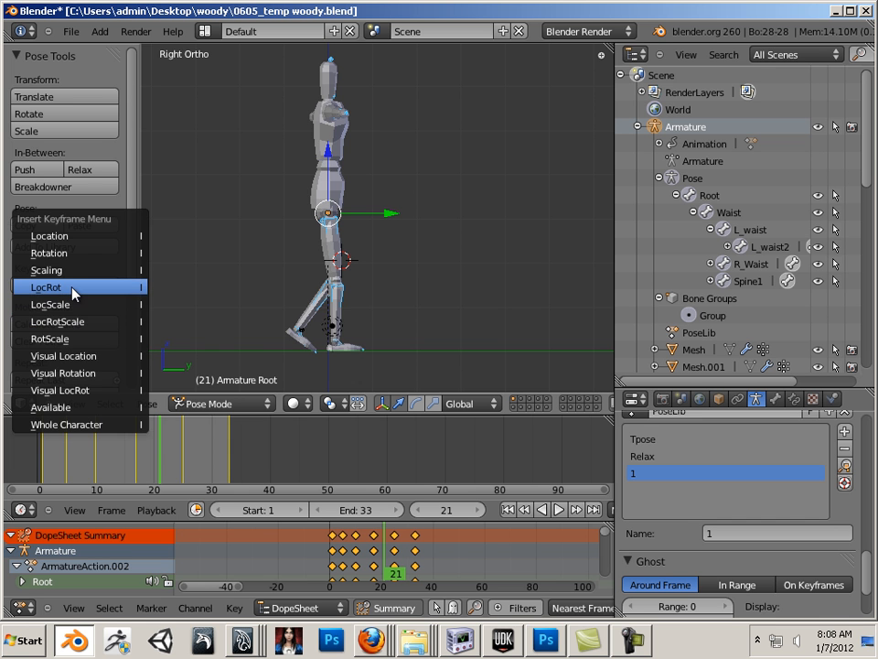
left_click(72, 289)
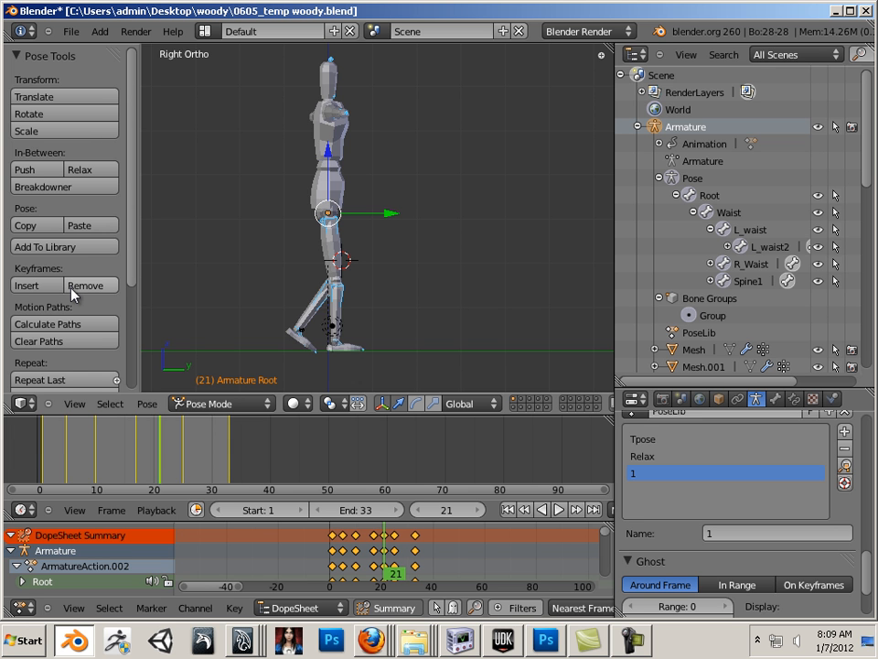
- Return to frame 1 and rotate the right ankle so the rear foot lies nearly flat on the ground line
left_click_drag(226, 488, 43, 464)
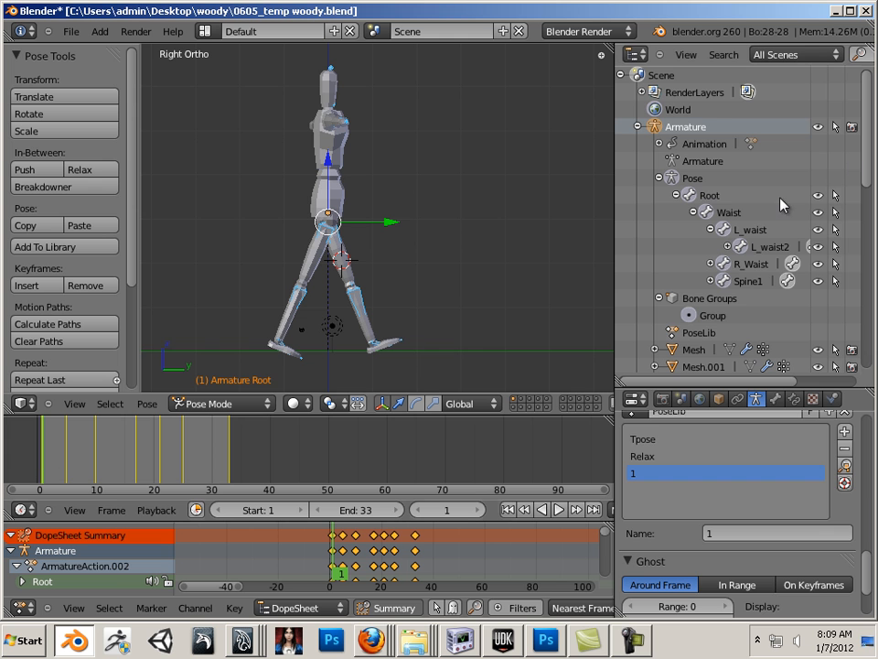
key("alt+Tab")
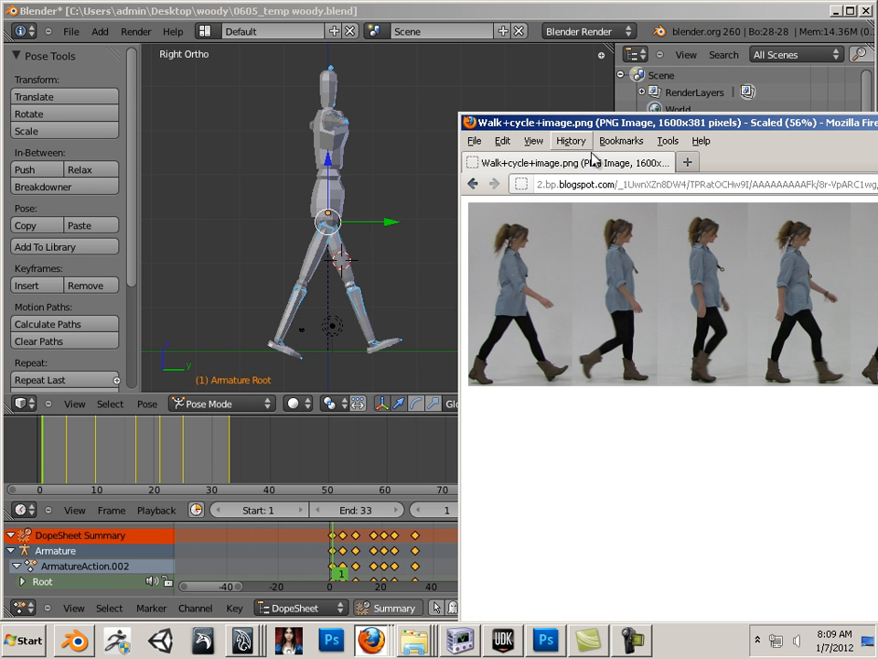
left_click(290, 354)
scroll(318, 369, "up", 1)
scroll(317, 364, "up", 2)
middle_click_drag(313, 331, 373, 196, "shift")
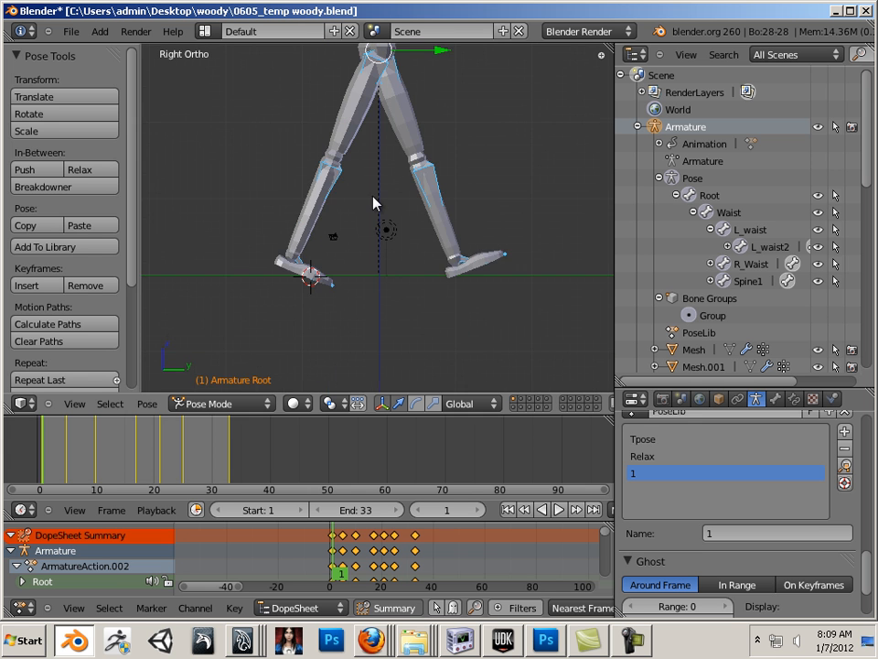
scroll(376, 275, "up", 6)
middle_click_drag(377, 302, 395, 200, "shift")
left_click(285, 262)
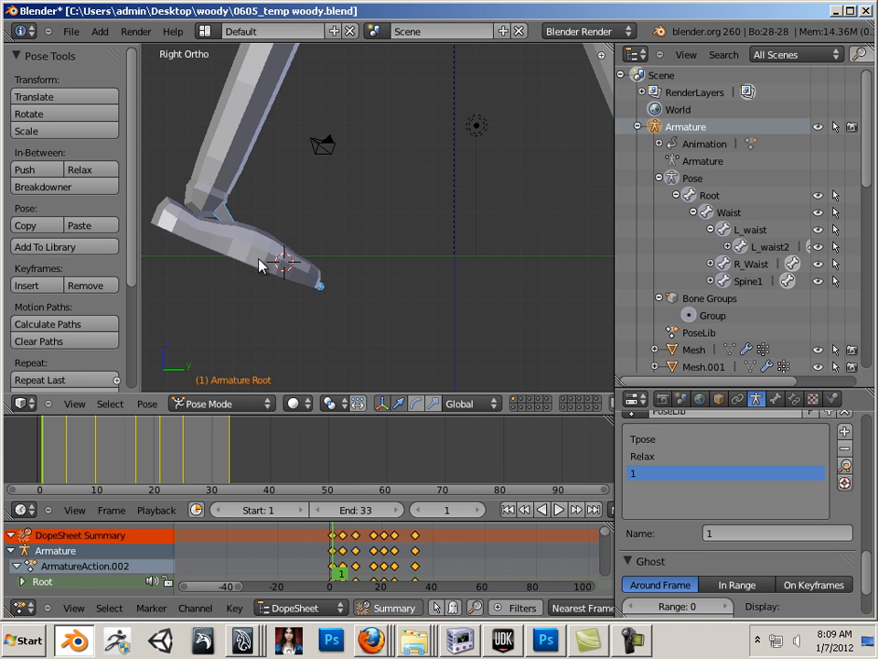
right_click(257, 257)
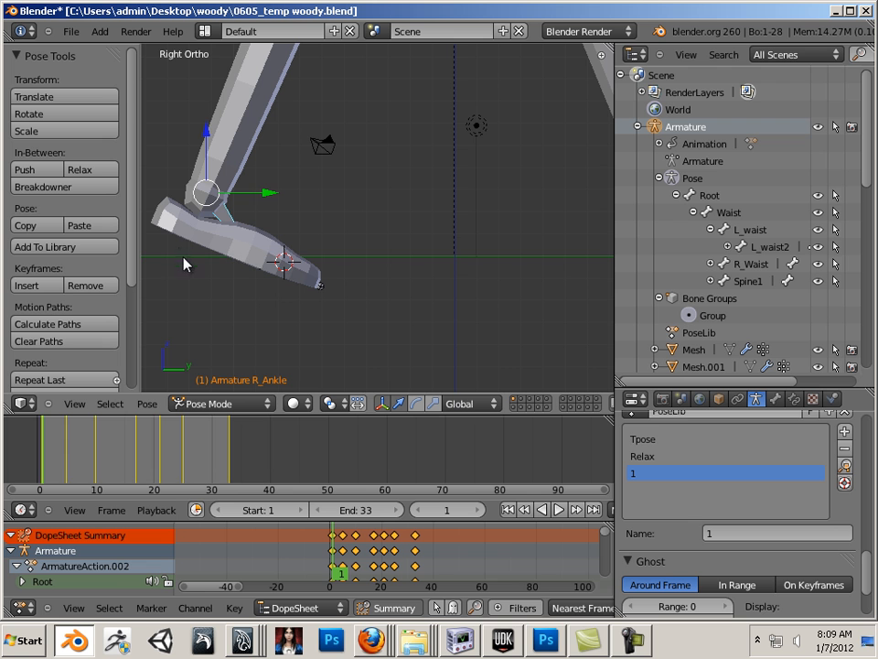
key("r")
key("e")
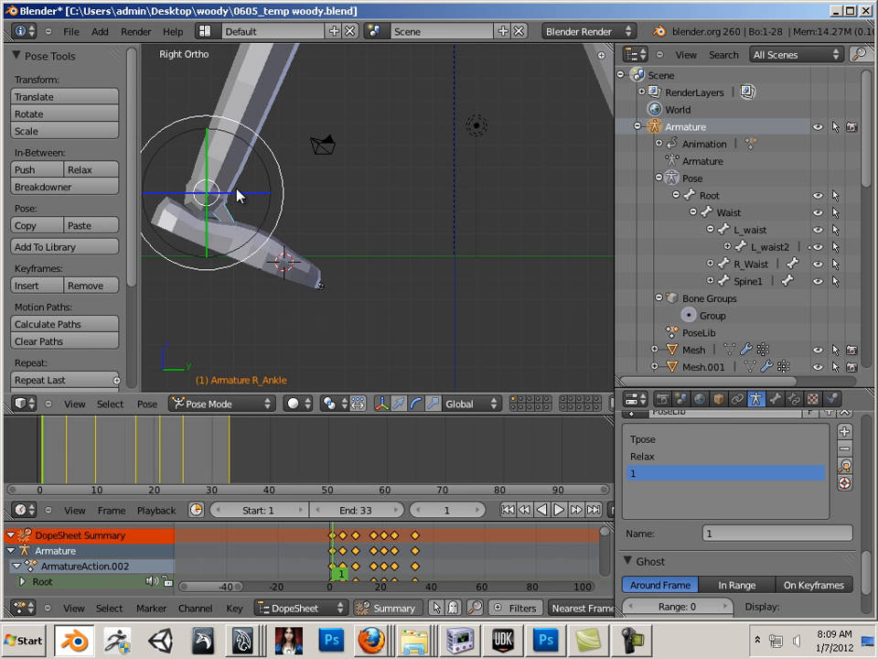
left_click_drag(279, 217, 281, 188)
- Rotate the left ankle at frame 1 so the front foot lies flat on the ground line
middle_click_drag(469, 229, 369, 284, "shift")
scroll(369, 284, "down", 2)
middle_click_drag(317, 264, 120, 270, "shift")
scroll(402, 276, "down", 3)
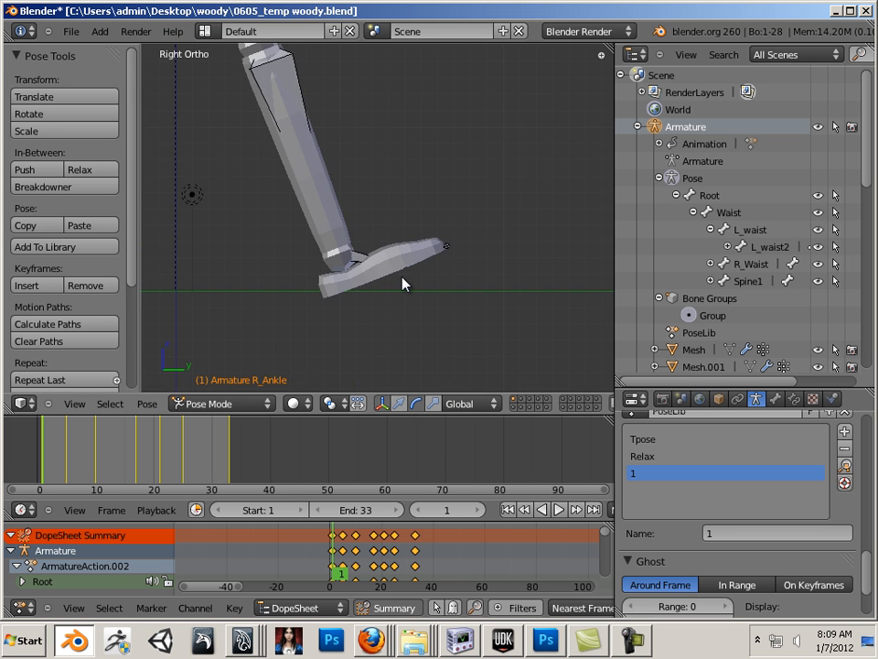
middle_click_drag(411, 280, 453, 278, "shift")
right_click(448, 267)
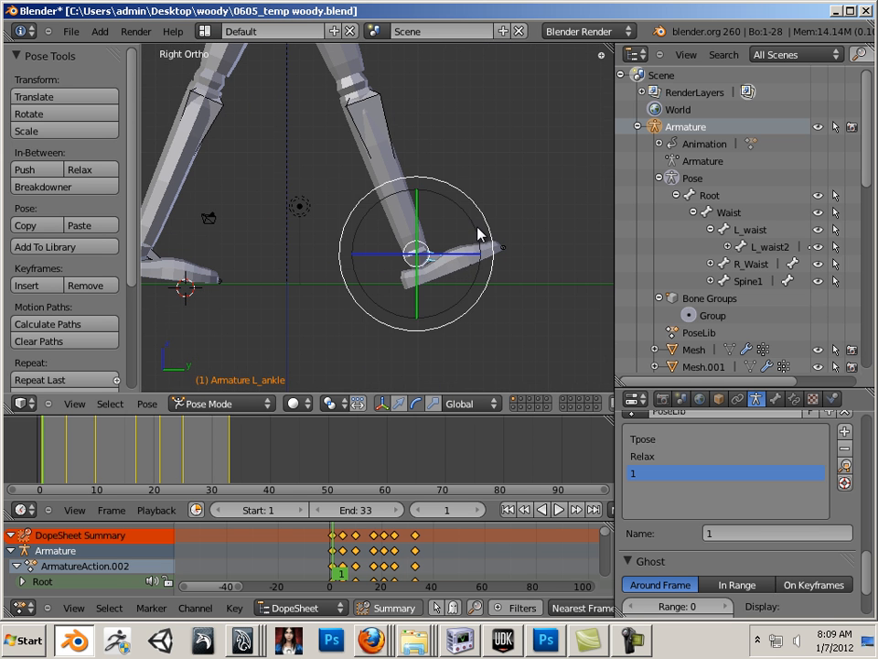
left_click_drag(485, 231, 487, 248)
left_click(486, 259)
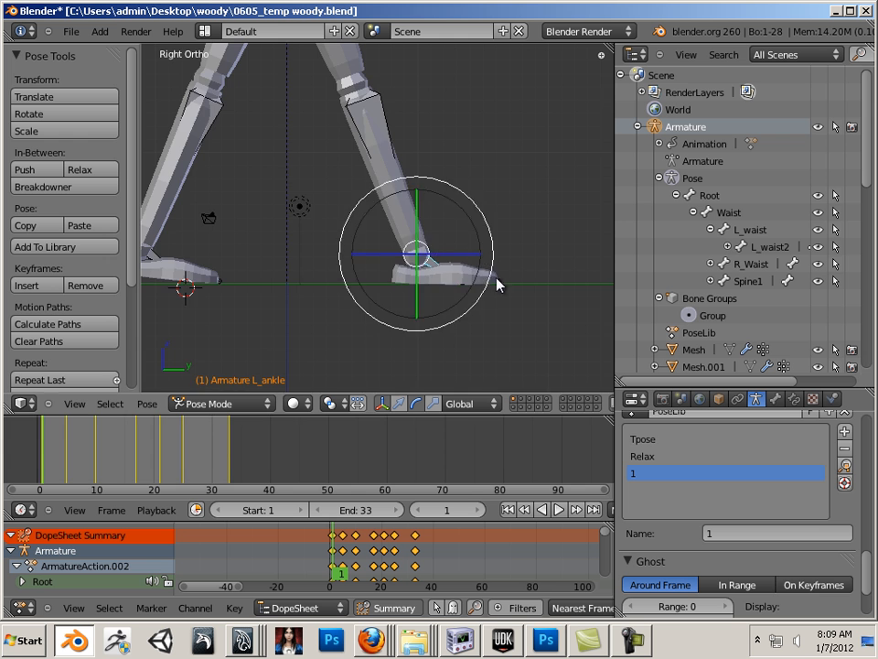
- Replace pose 1 in the pose library with a new entry storing the current frame 1 pose of all bones
scroll(294, 118, "down", 5)
middle_click_drag(303, 225, 321, 220, "shift")
scroll(290, 185, "up", 1)
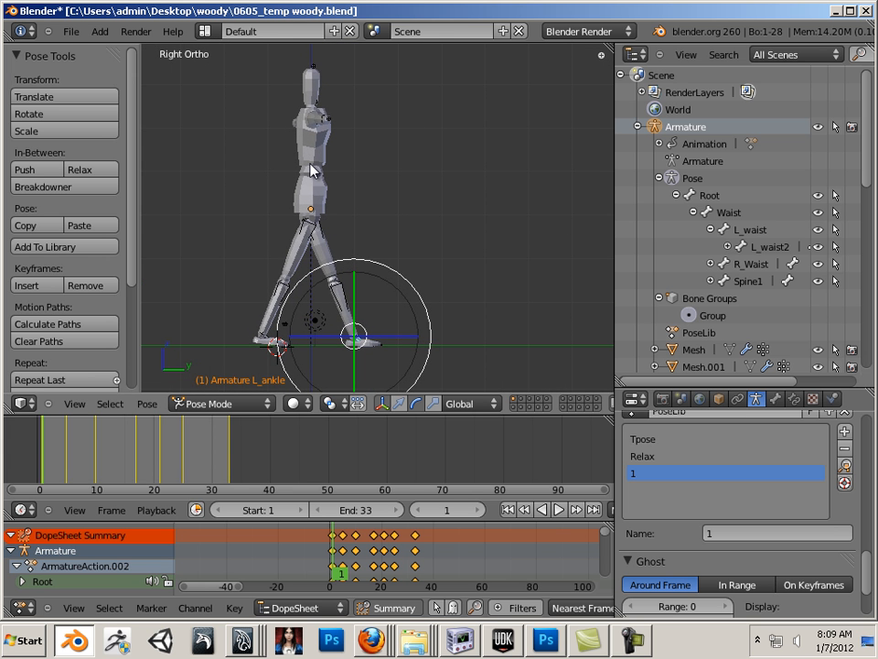
left_click(845, 449)
key("a")
key("a")
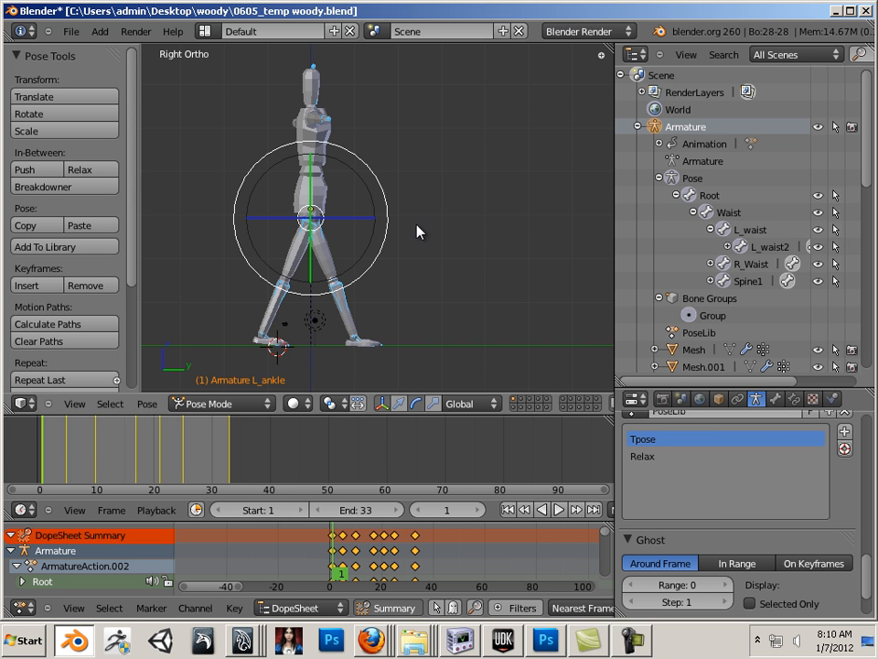
scroll(843, 443, "up", 2)
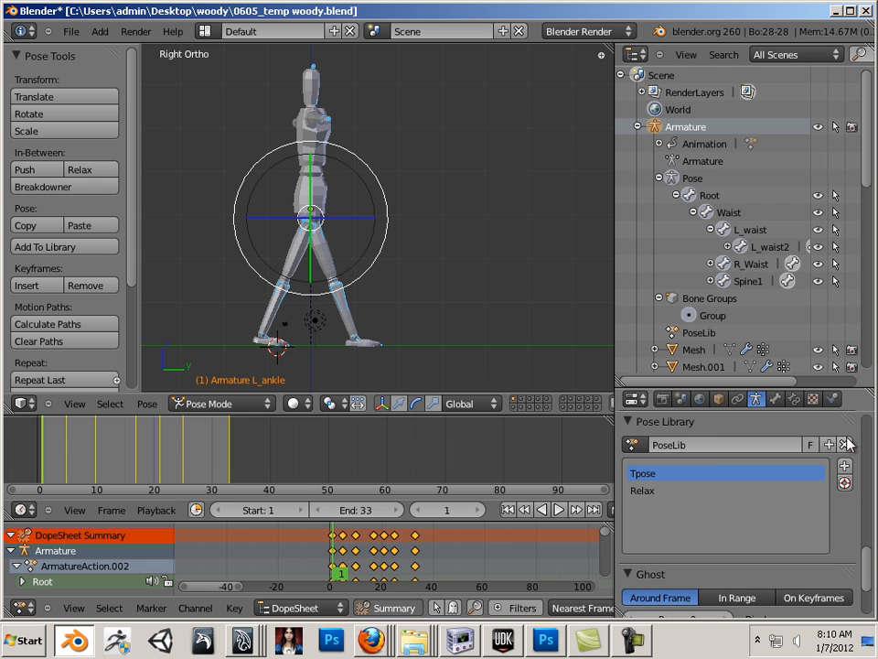
left_click(847, 470)
left_click(743, 469)
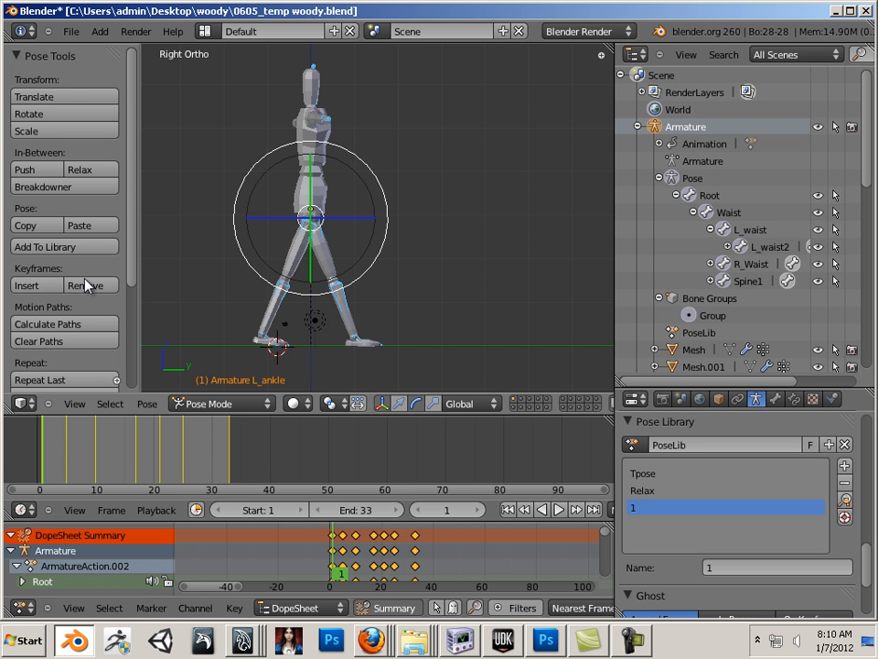
- Insert a LocRot keyframe for all bones at frame 1 and another with the same pose at frame 33
left_click(33, 285)
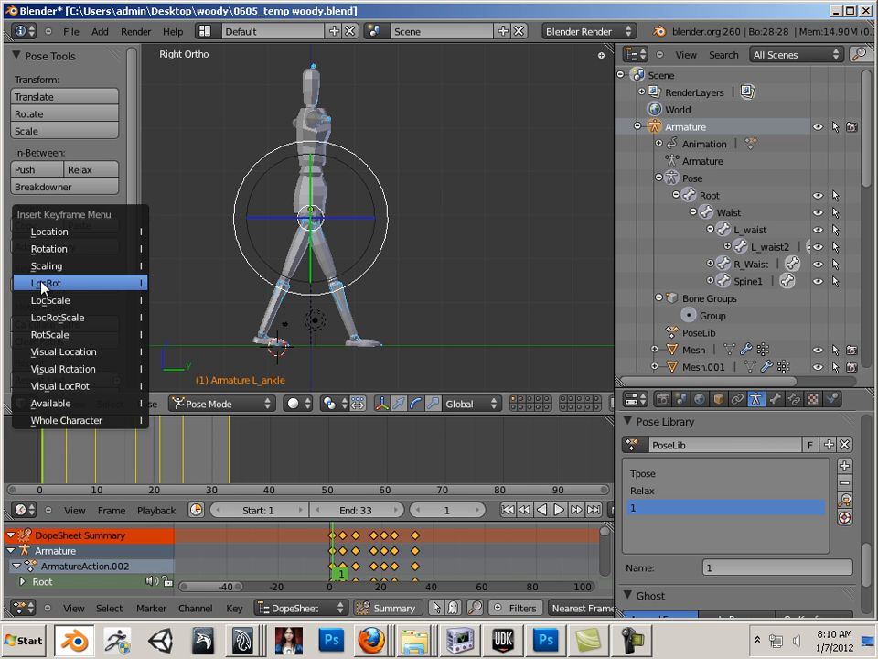
left_click(52, 285)
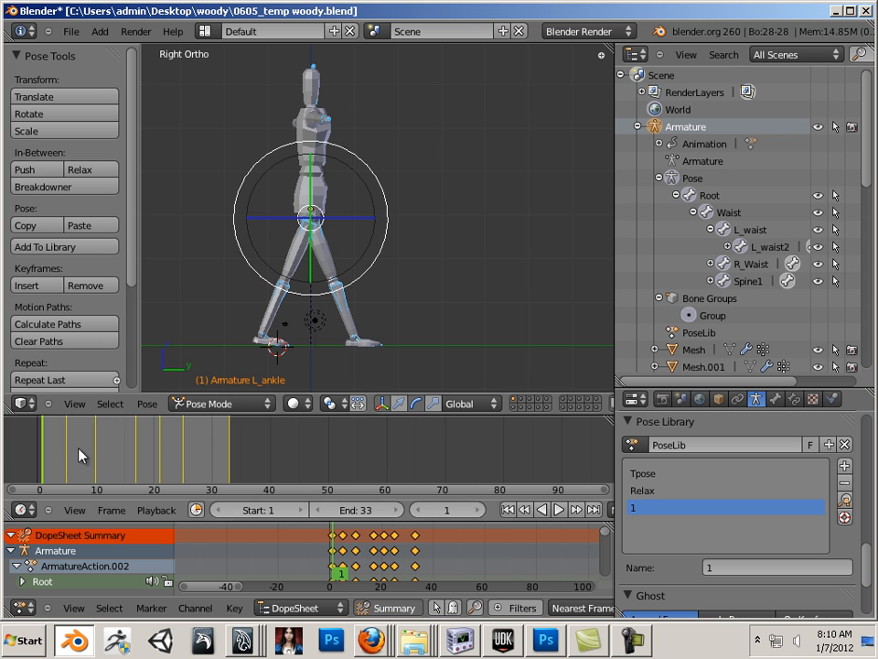
left_click_drag(83, 455, 233, 462)
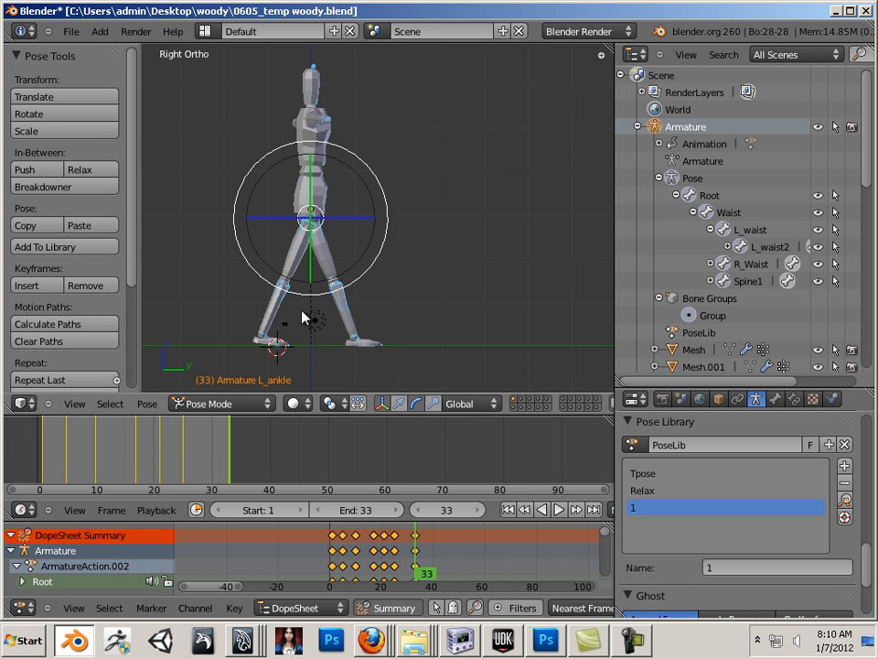
left_click(30, 289)
left_click(37, 291)
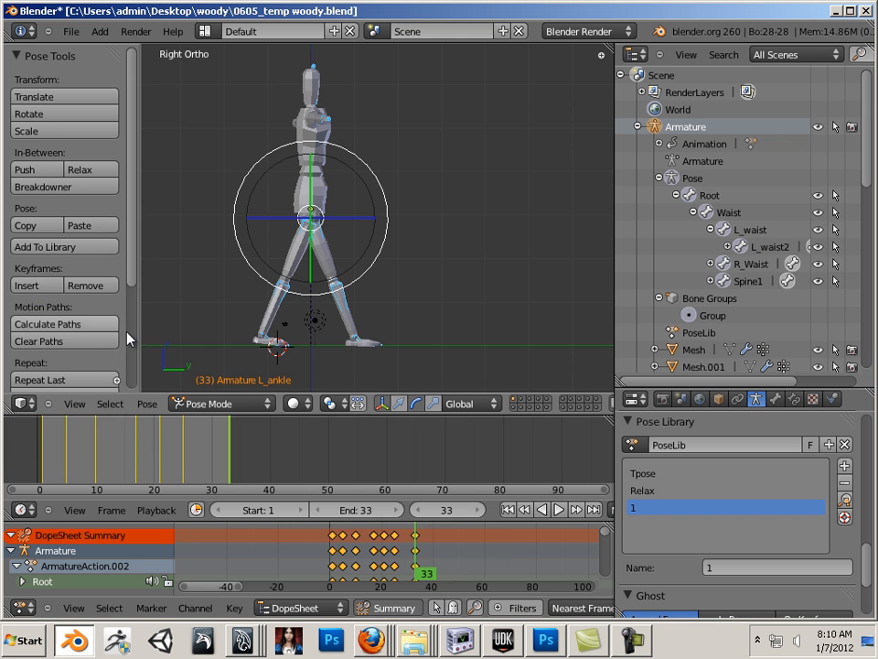
- At frame 17, rotate the right ankle about 19° to flatten the front foot, and rotate the left ankle to lay the rear foot nearly flat
left_click_drag(118, 455, 138, 482)
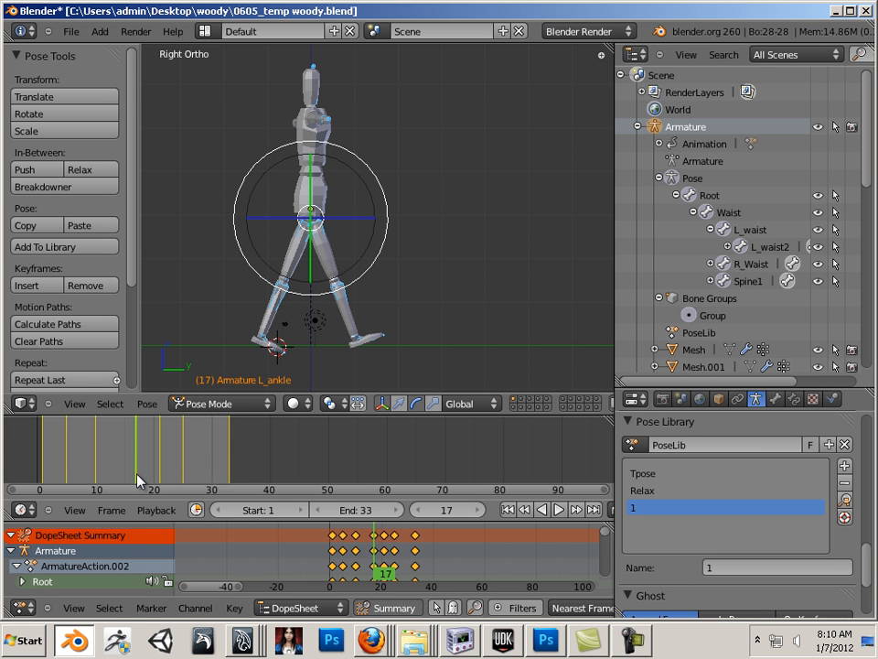
right_click(370, 344)
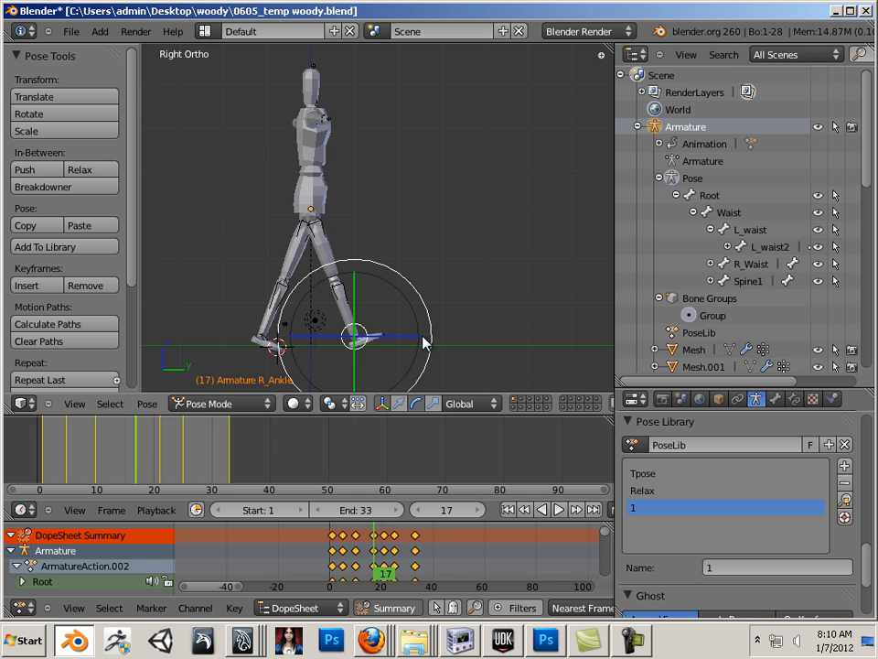
key("r")
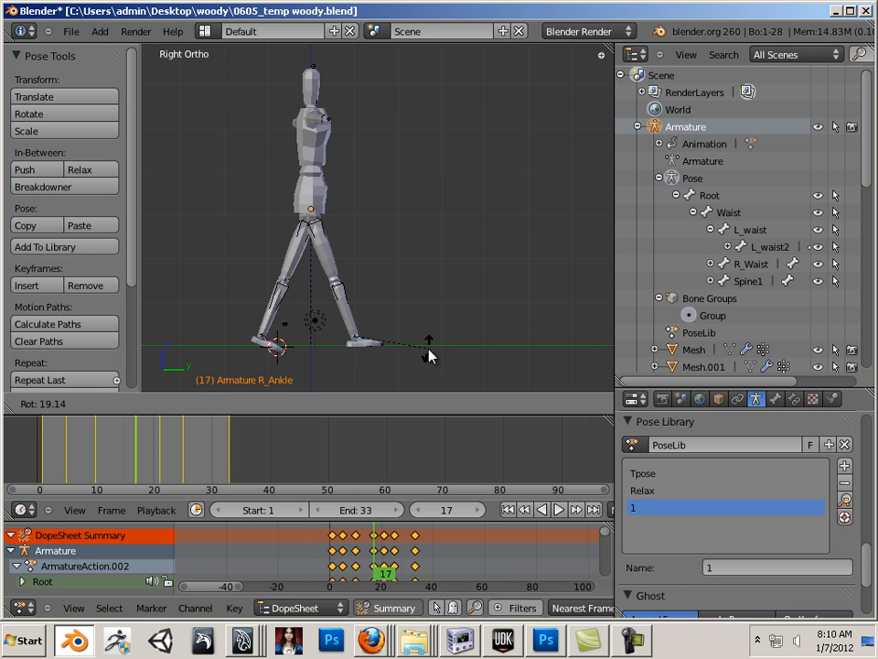
left_click(429, 355)
right_click(275, 343)
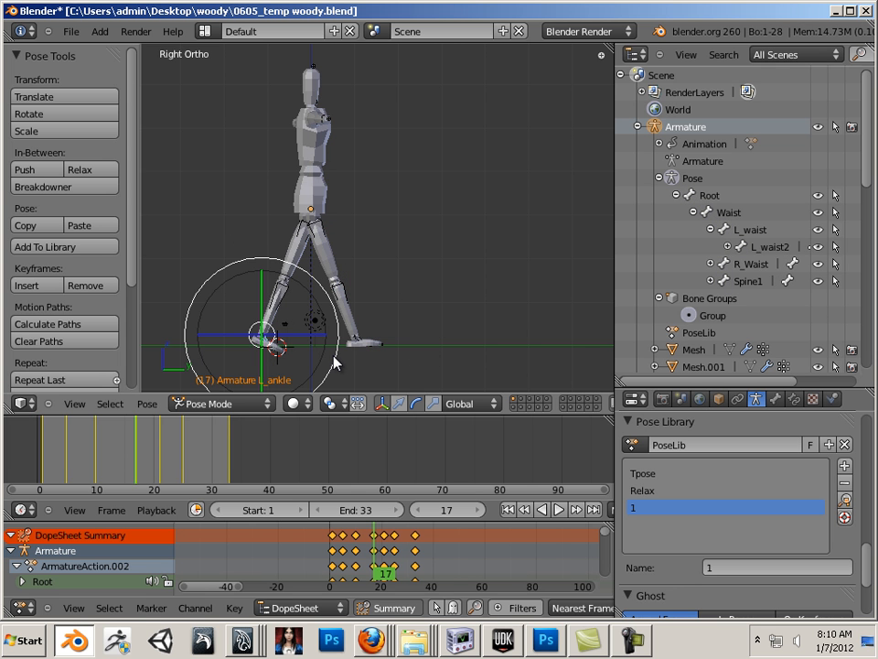
key("r")
left_click(338, 345)
- Insert a LocRot keyframe for all bones at frame 17
key("a")
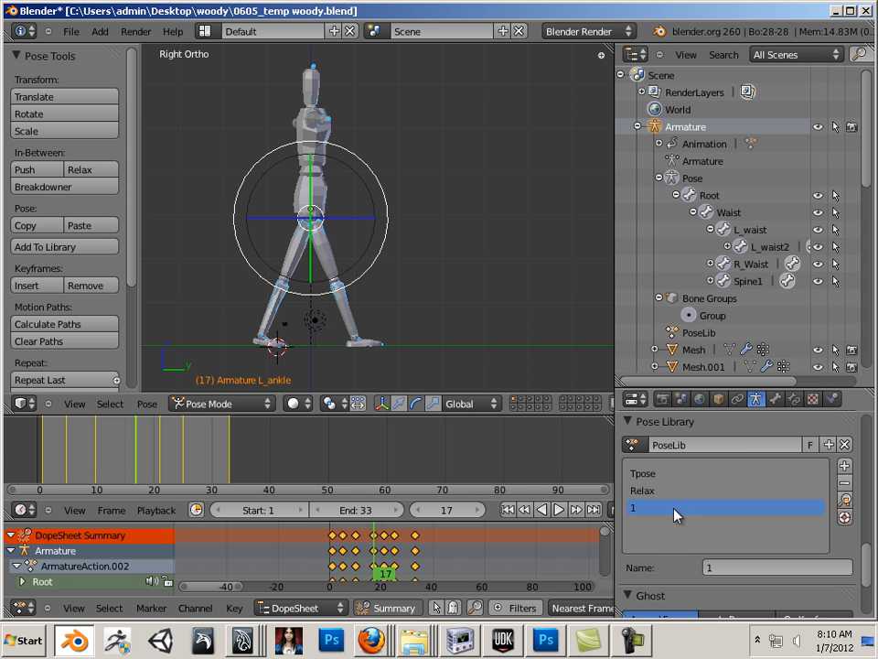
left_click(40, 289)
left_click(15, 291)
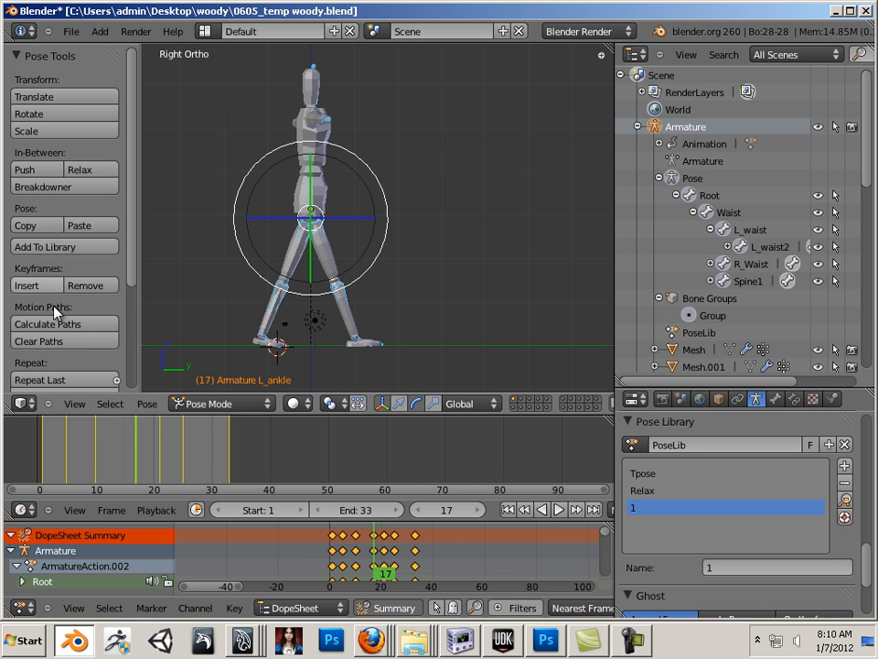
- Scrub through the timeline and play back the walk cycle to check the leg and foot motion
mouse_move(103, 447)
left_mouse_down()
mouse_move(20, 454)
mouse_move(85, 452)
mouse_move(257, 472)
mouse_move(27, 451)
mouse_move(231, 475)
mouse_move(93, 464)
left_mouse_up()
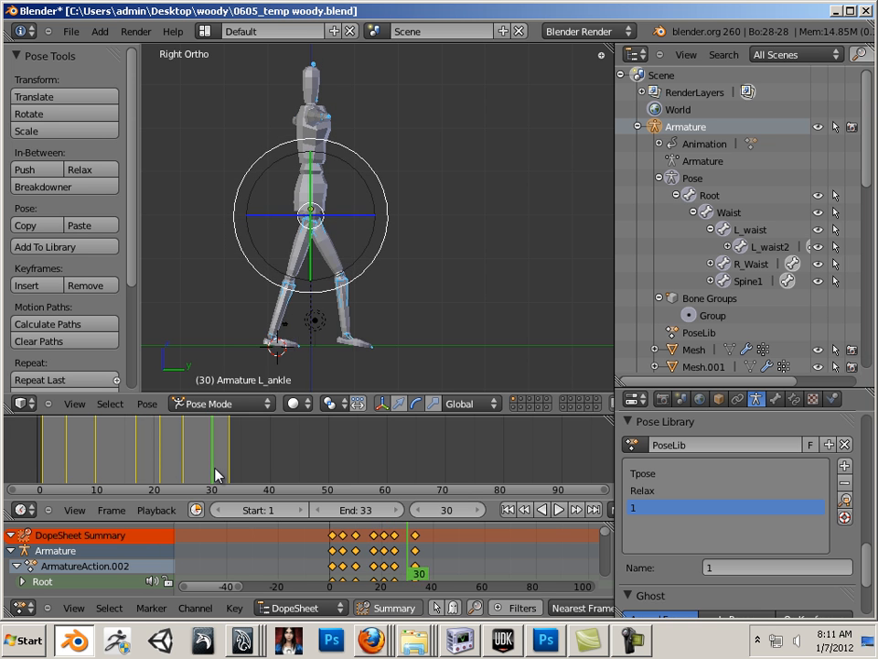
left_click_drag(34, 463, 194, 470)
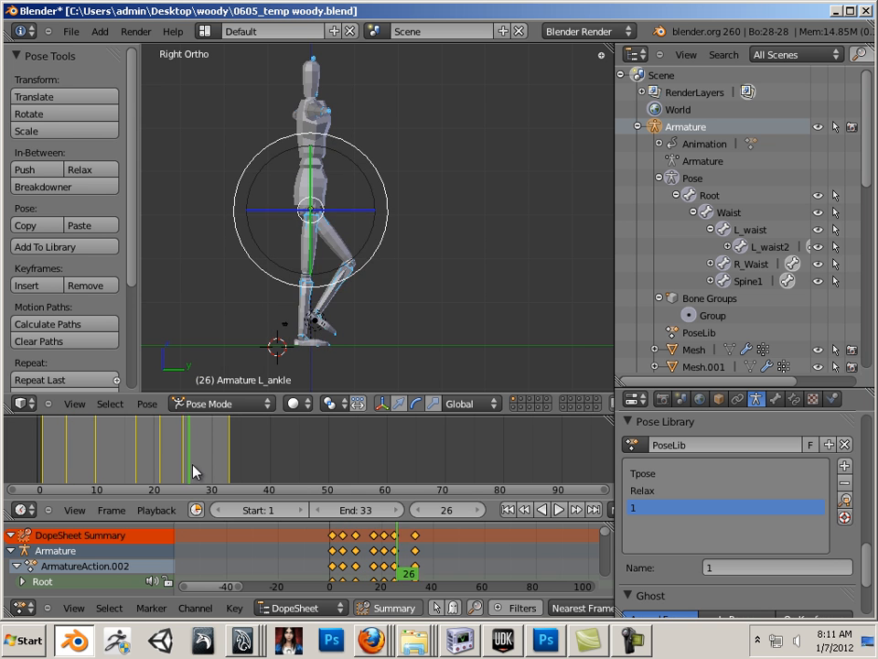
left_click(558, 509)
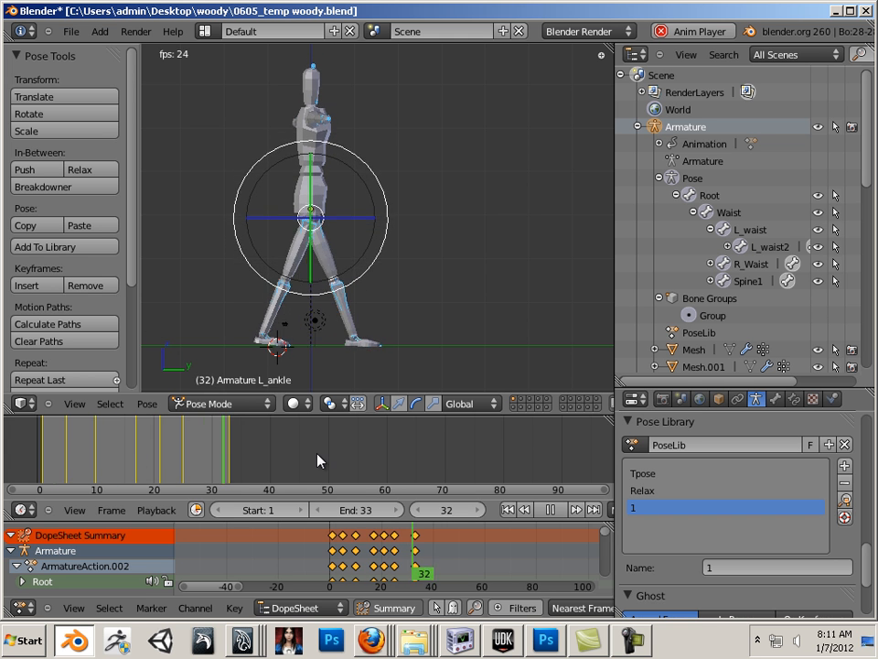
left_click(551, 510)
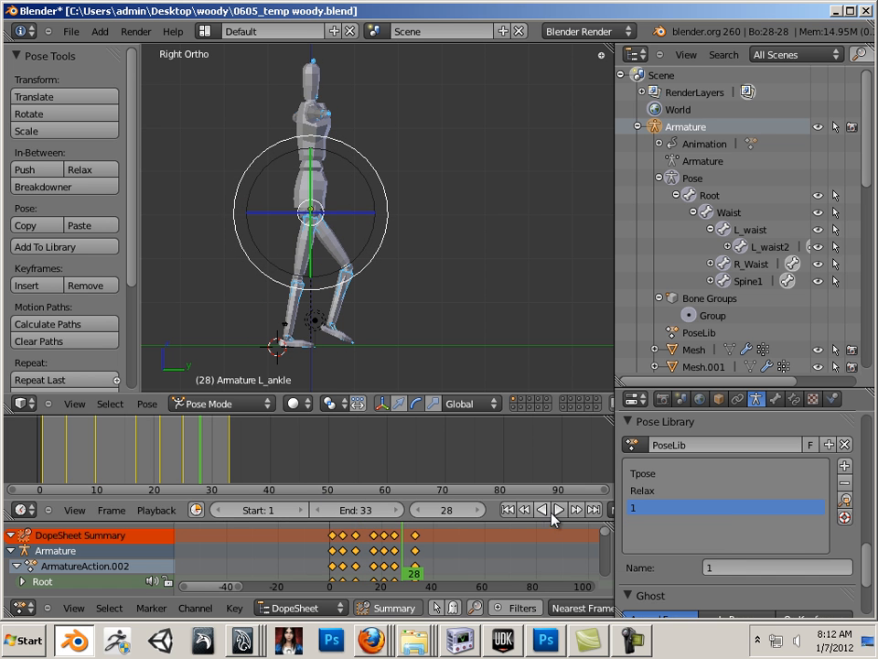